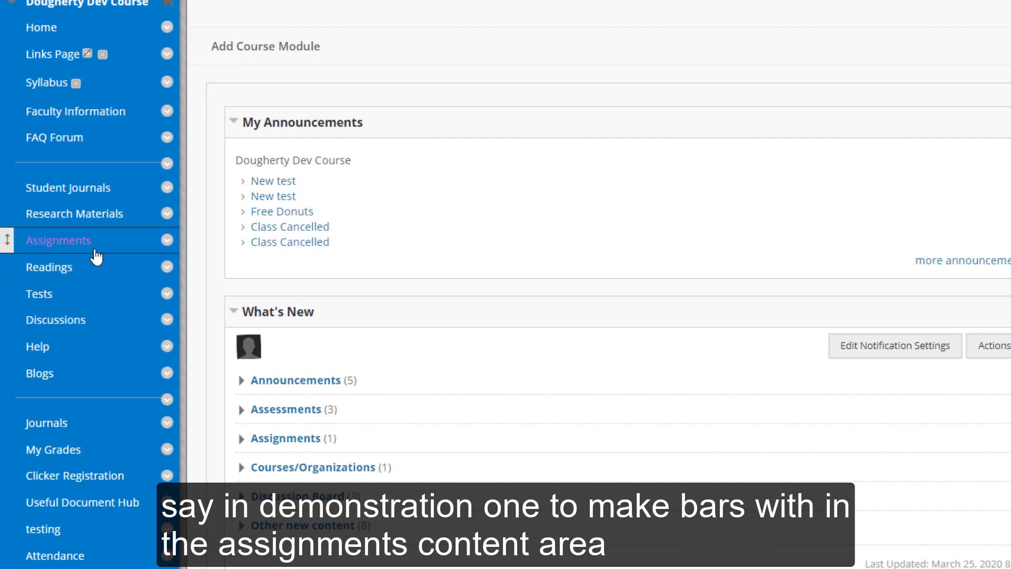
# Step: Start creating a new assignment in the course's Assignments content area
pyautogui.click(64, 245)
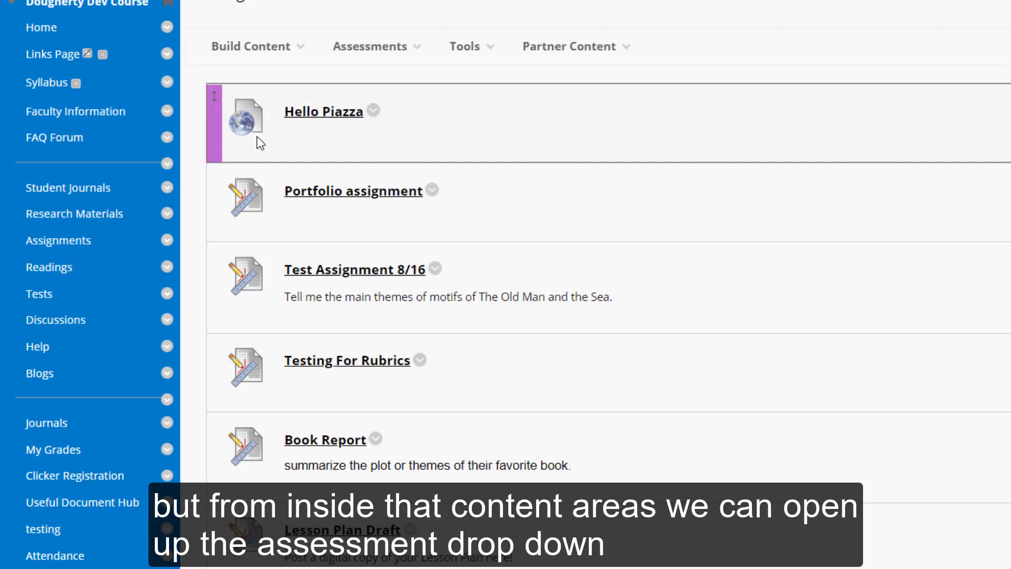
pyautogui.click(347, 47)
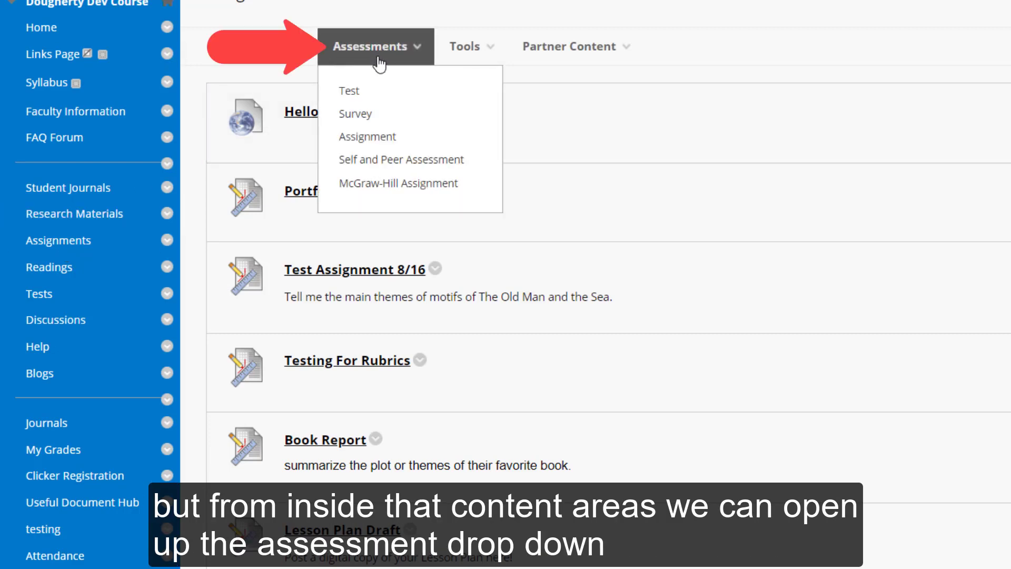
pyautogui.click(384, 138)
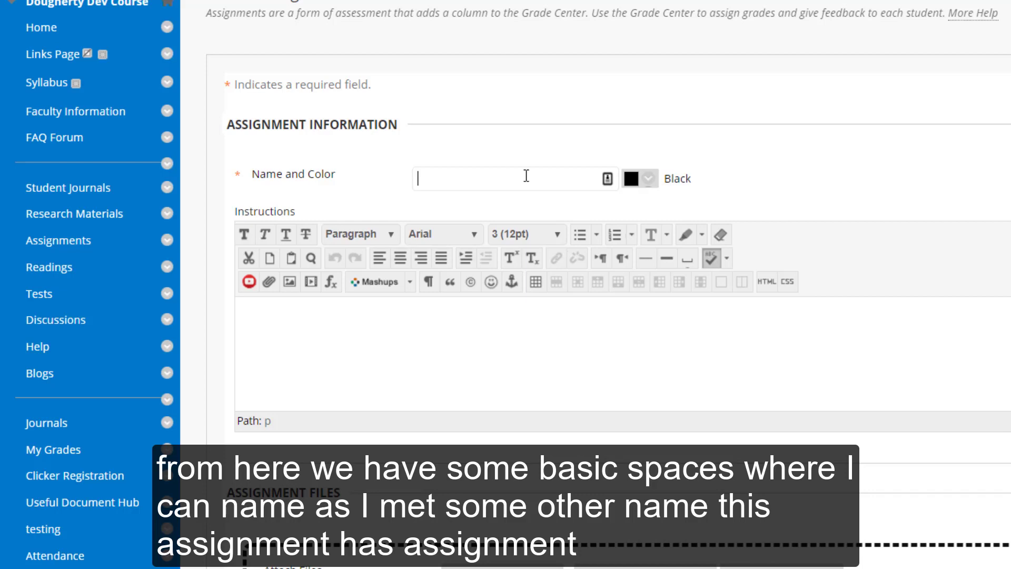
# Step: Name the assignment "Test Assignment 3/25" and enter the instructions "Please describe the characters and themes of your favorite book."
pyautogui.click(526, 175)
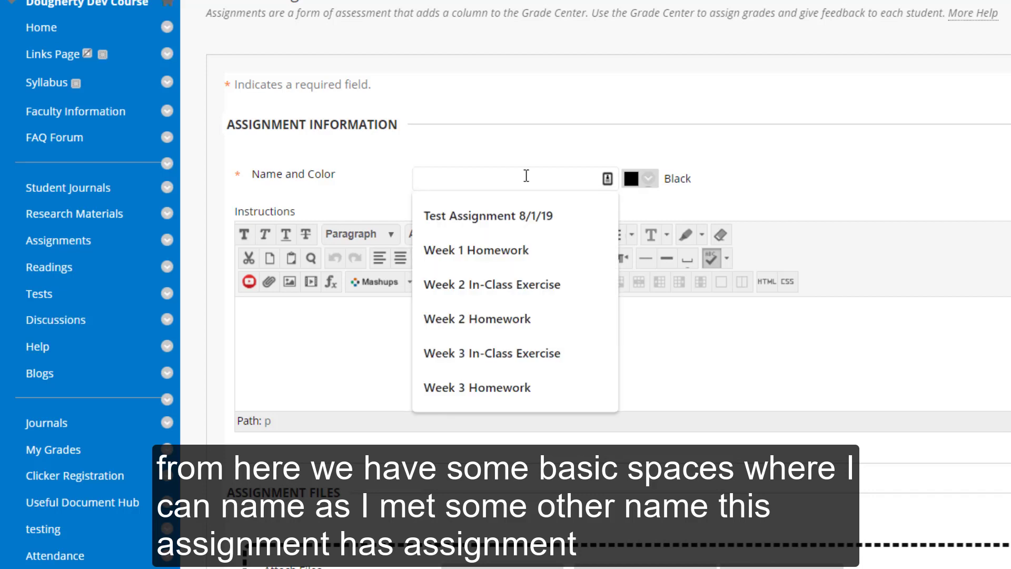
pyautogui.write('Test As')
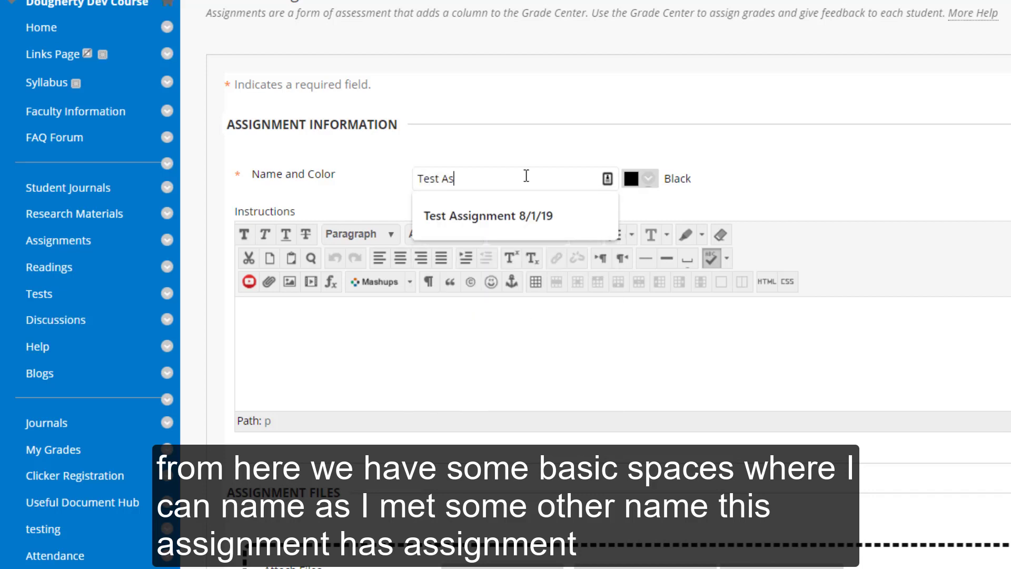
pyautogui.write('signment 3/25')
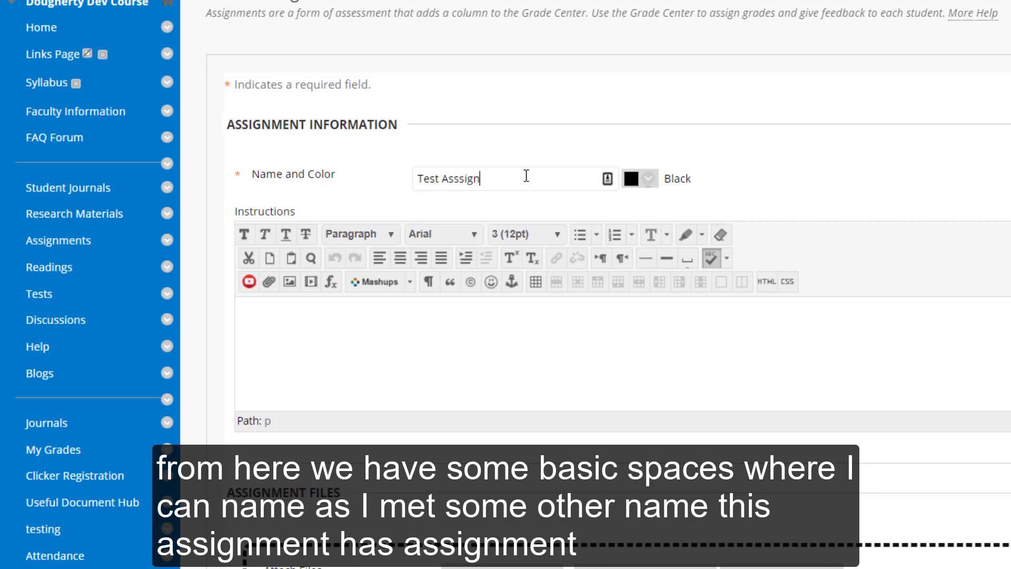
pyautogui.click(431, 350)
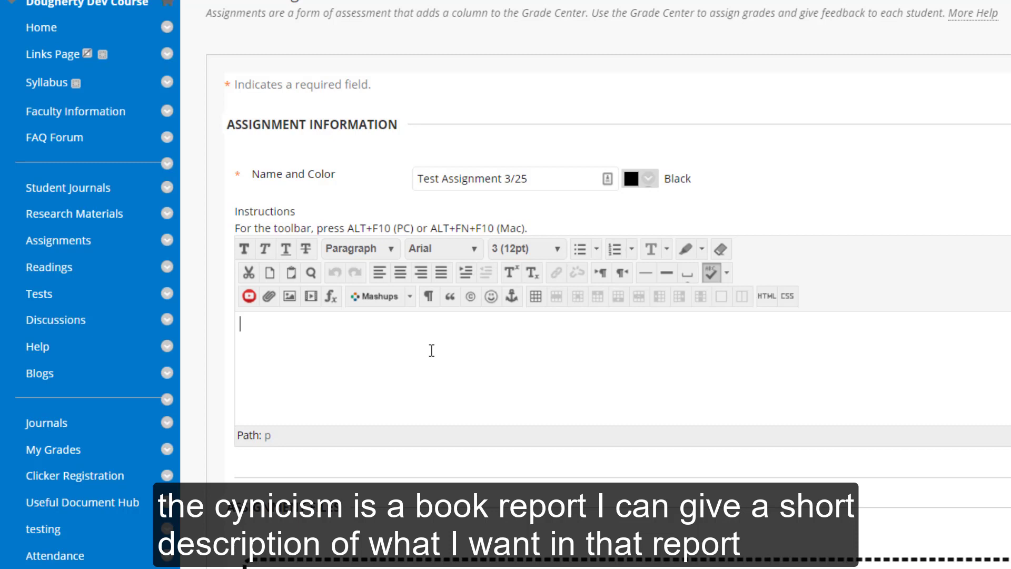
pyautogui.write('Please describe the characters and themes of your favorite book.')
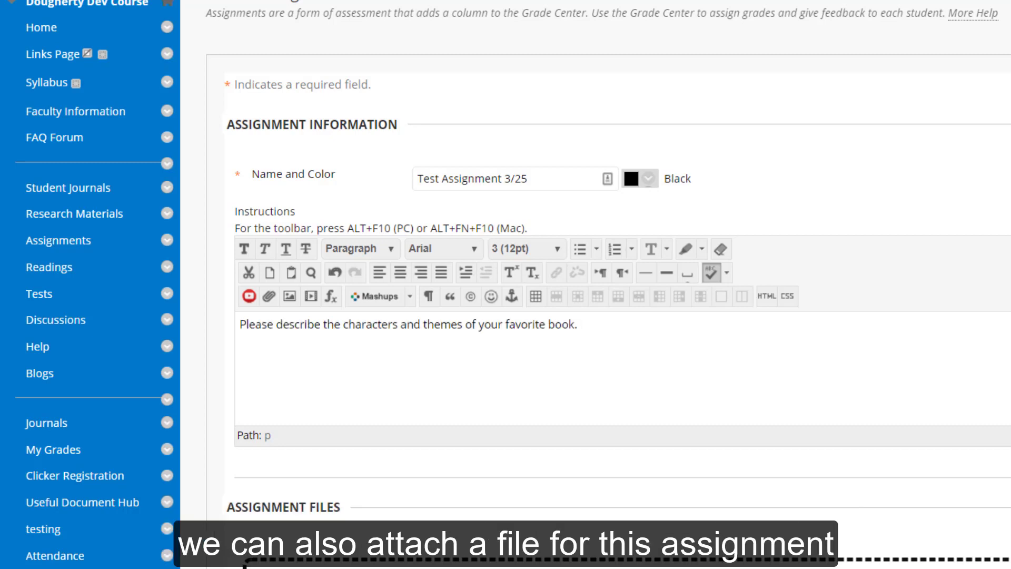
# Step: Attach the Word document "Wk11 In Class Assignment" from the computer's Downloads folder to the assignment
pyautogui.scroll(-5, 595, 284)
pyautogui.scroll(-2, 595, 284)
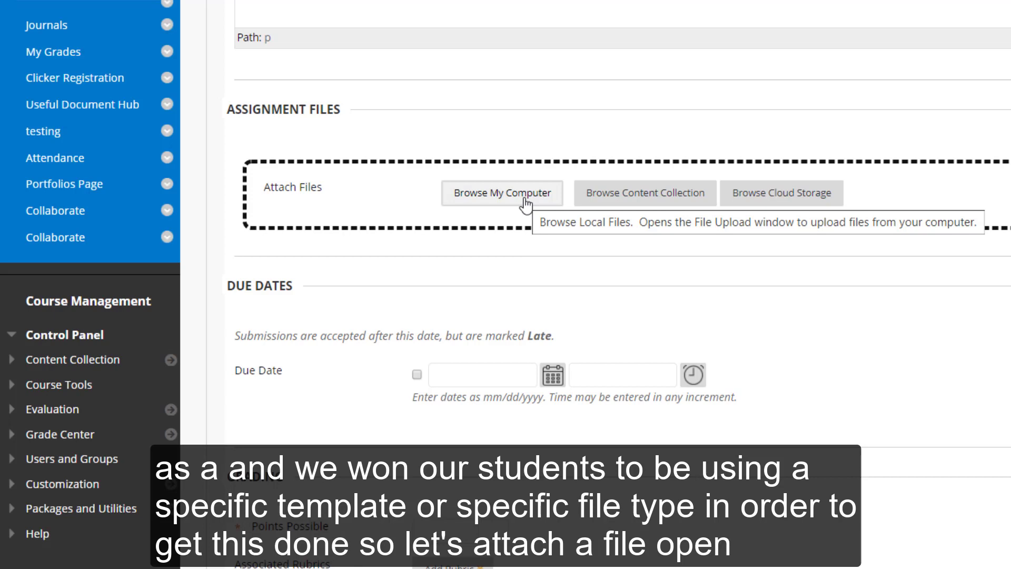
pyautogui.click(525, 200)
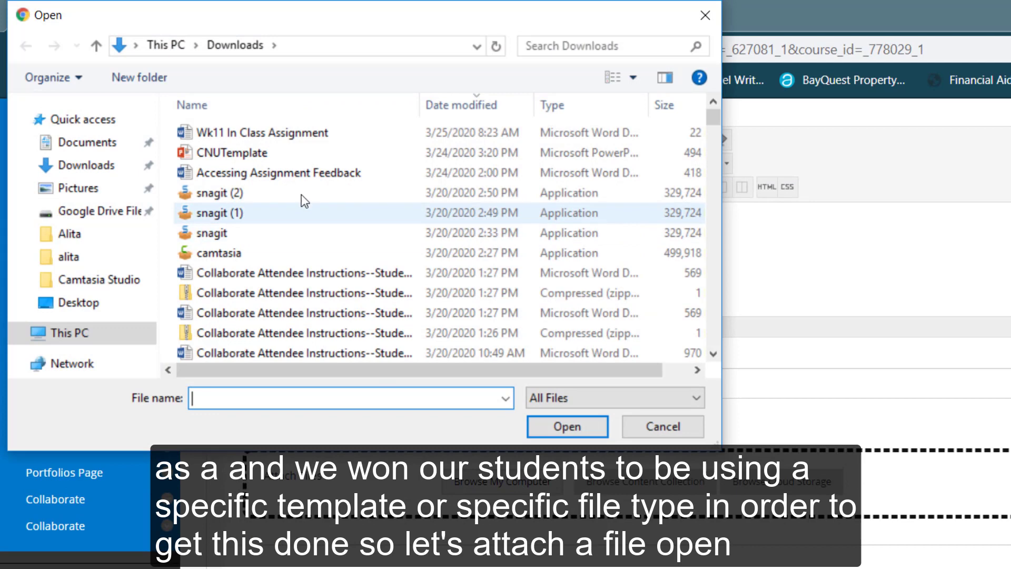
pyautogui.click(306, 136)
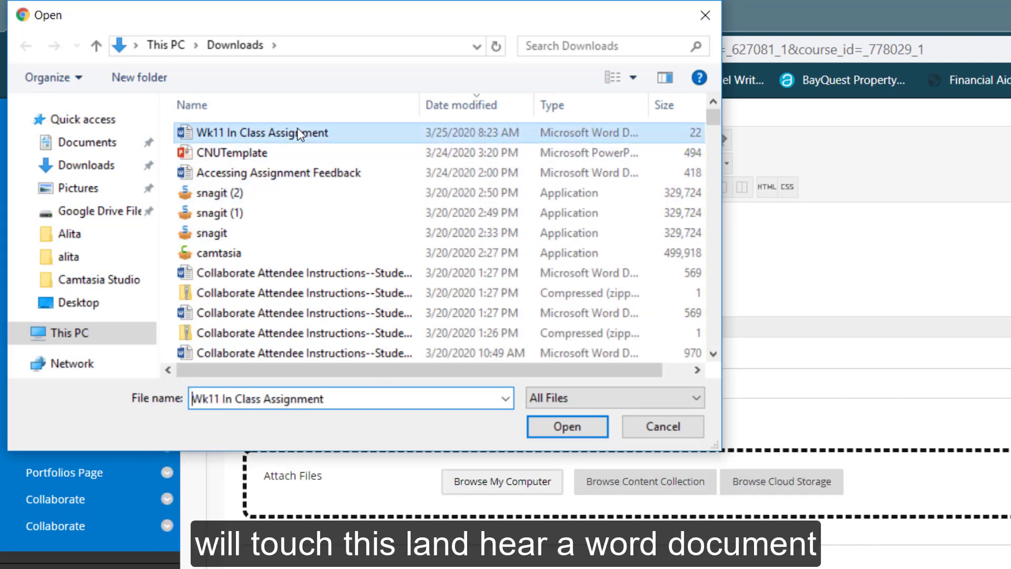
pyautogui.click(567, 425)
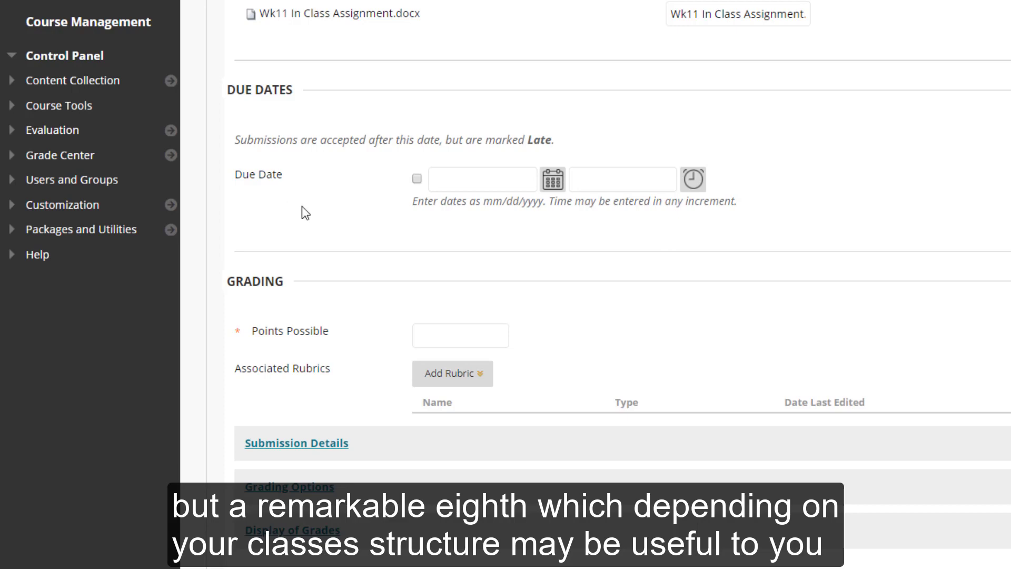
# Step: Enable the assignment's due date and set it to 03/31/2020 at 12:00 PM
pyautogui.click(418, 179)
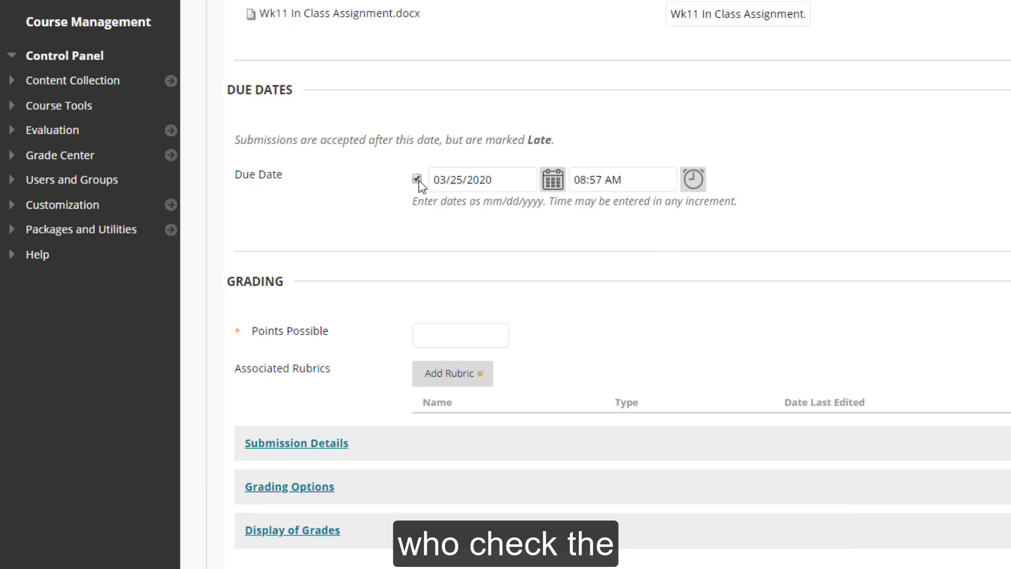
pyautogui.click(553, 180)
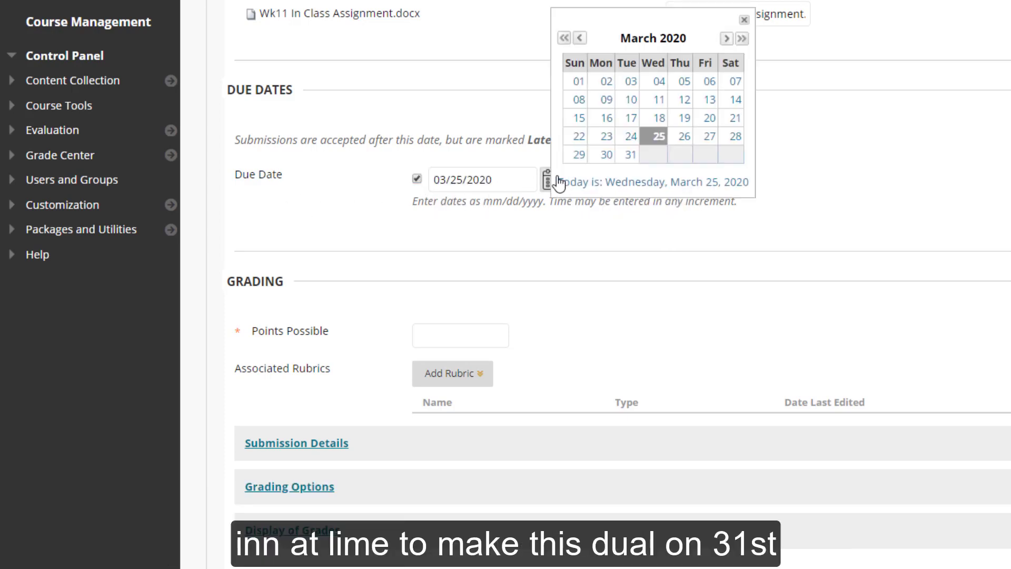
pyautogui.click(631, 156)
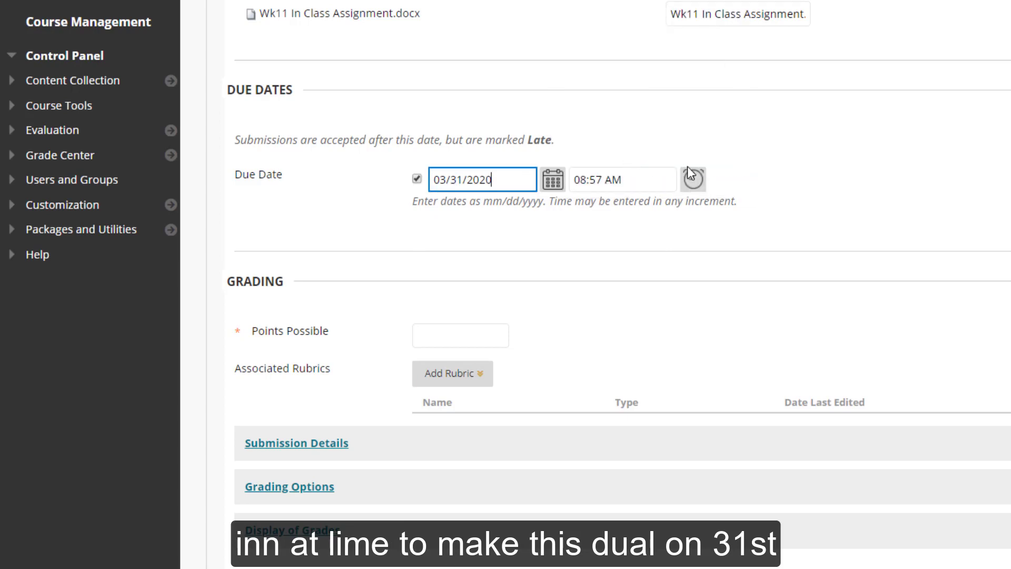
pyautogui.click(692, 177)
pyautogui.moveTo(773, 62); pyautogui.dragTo(772, 121)
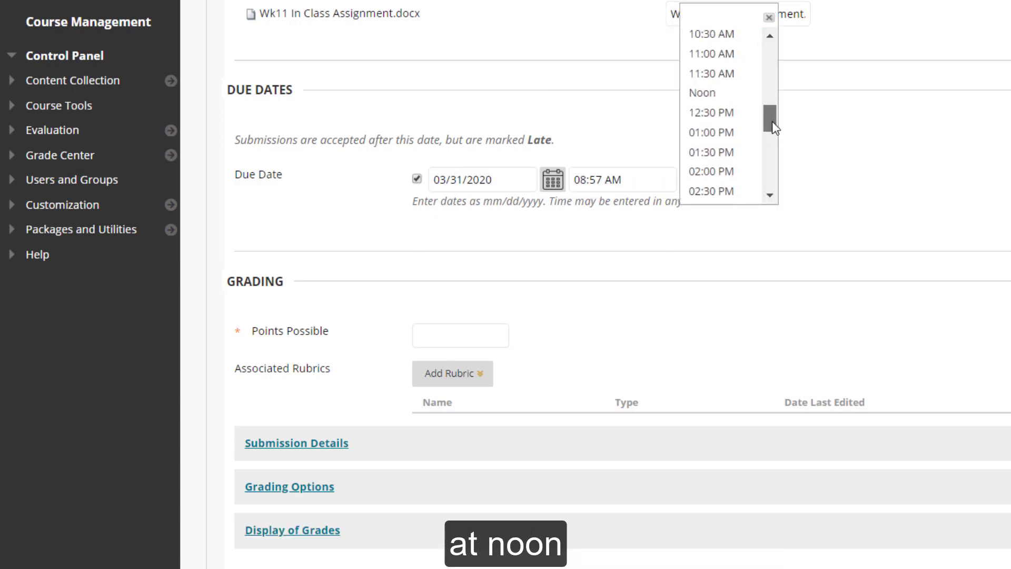
pyautogui.click(717, 93)
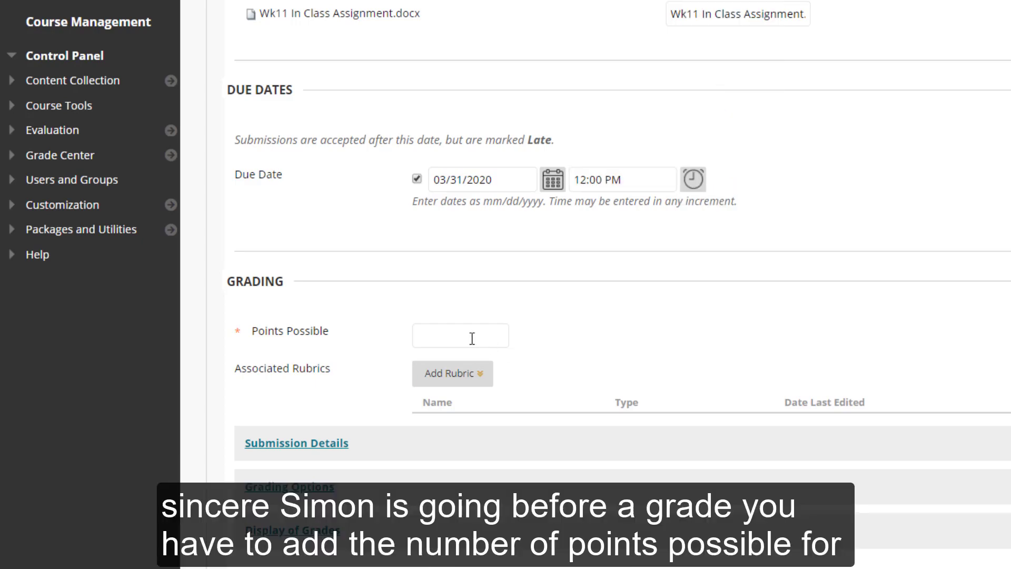
# Step: Set the points possible to 100 and expand the assignment's submission details
pyautogui.click(472, 339)
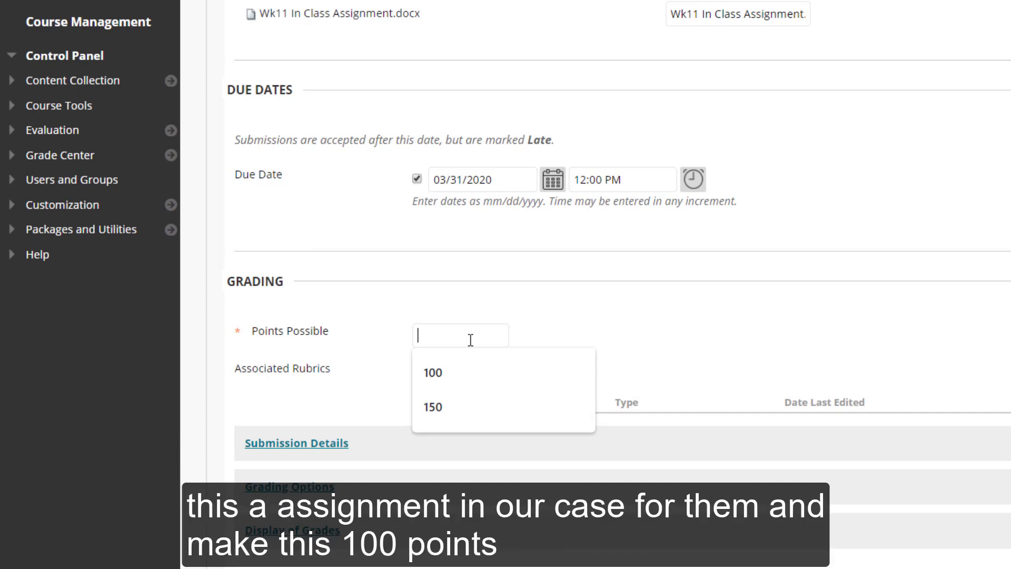
pyautogui.click(457, 372)
pyautogui.click(638, 351)
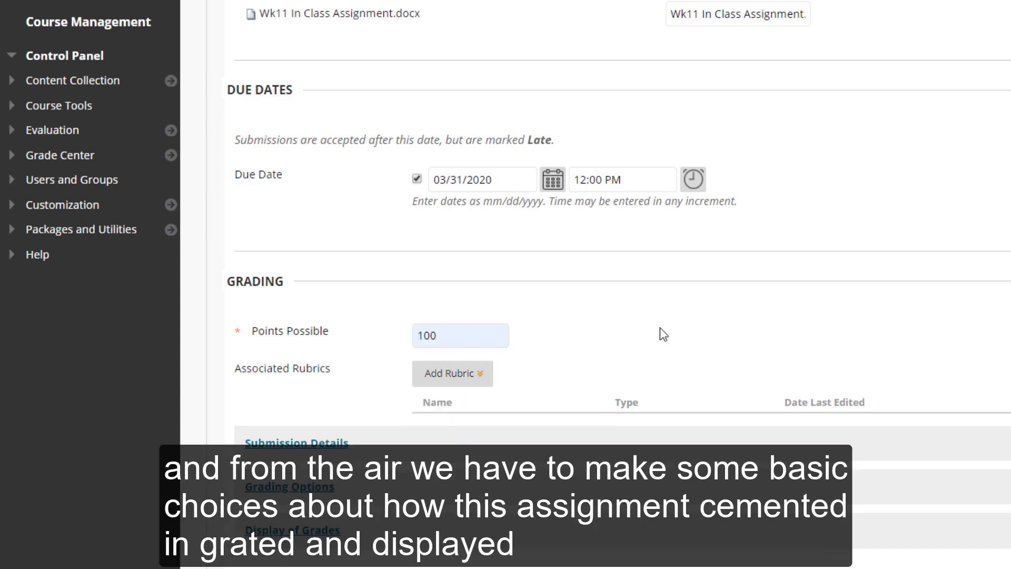
pyautogui.scroll(-4, 663, 334)
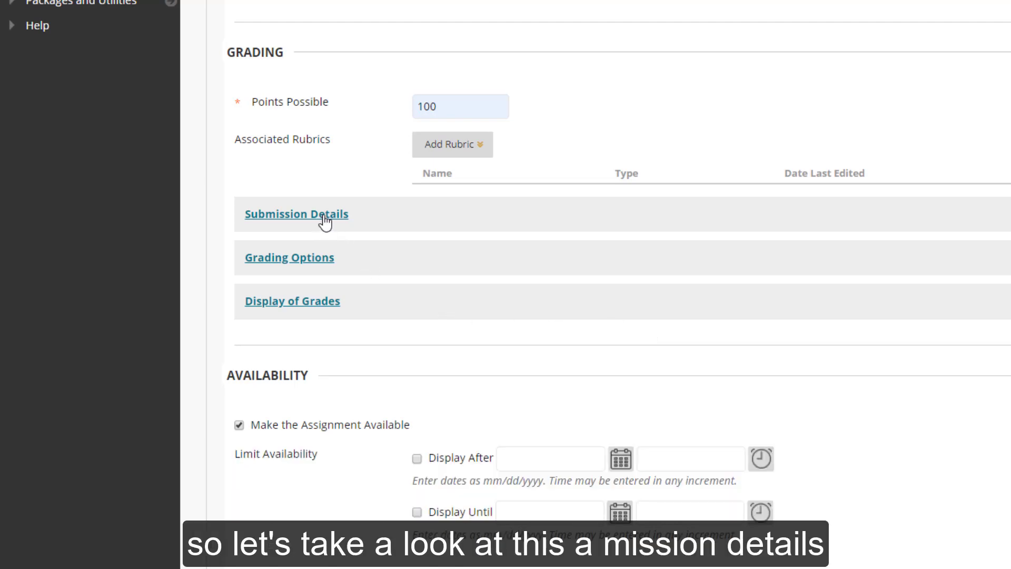
pyautogui.click(324, 216)
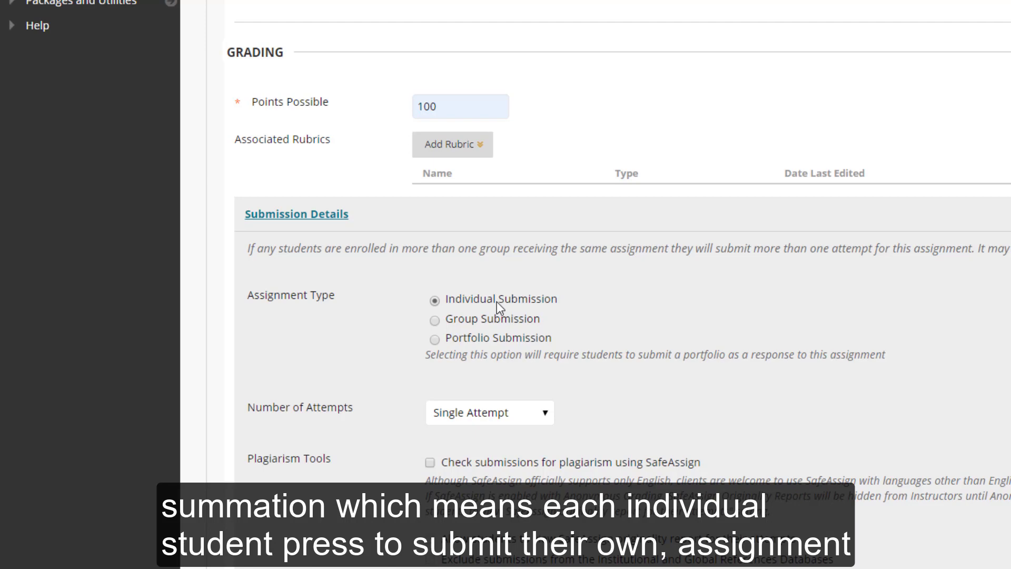
# Step: Try the group and portfolio submission types for the assignment, and return it to individual submission
pyautogui.click(435, 321)
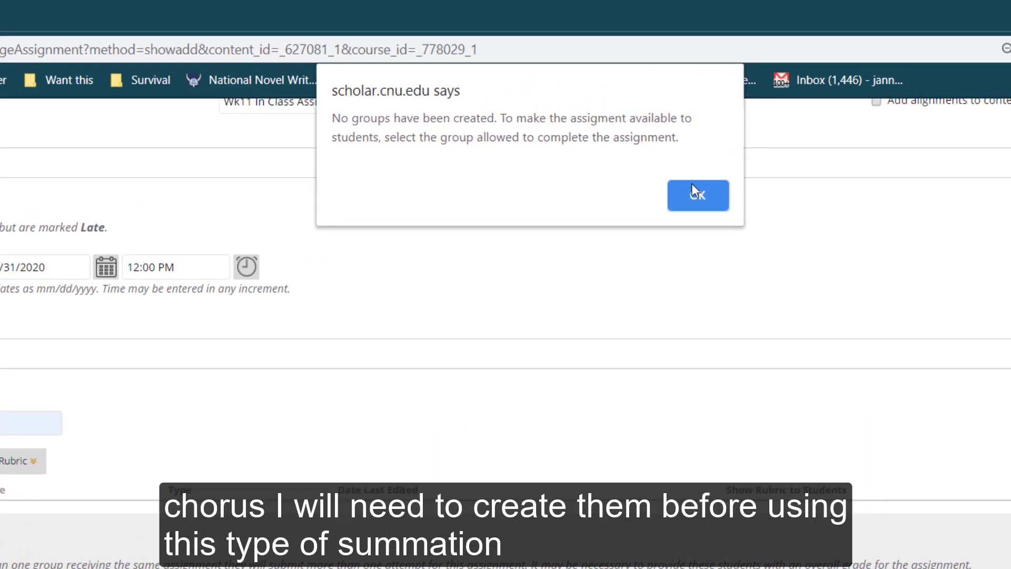
pyautogui.click(700, 193)
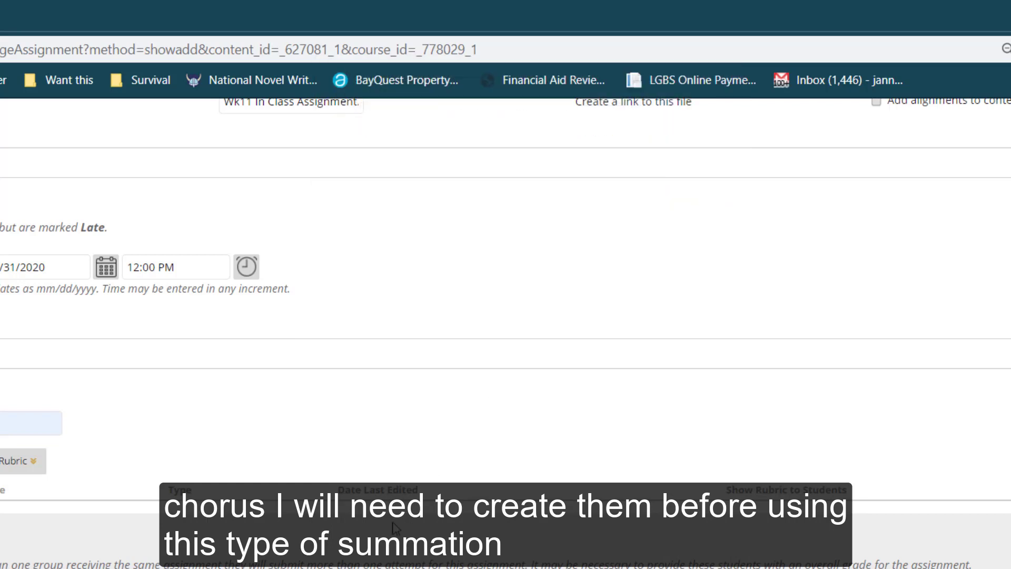
pyautogui.scroll(-7, 260, 179)
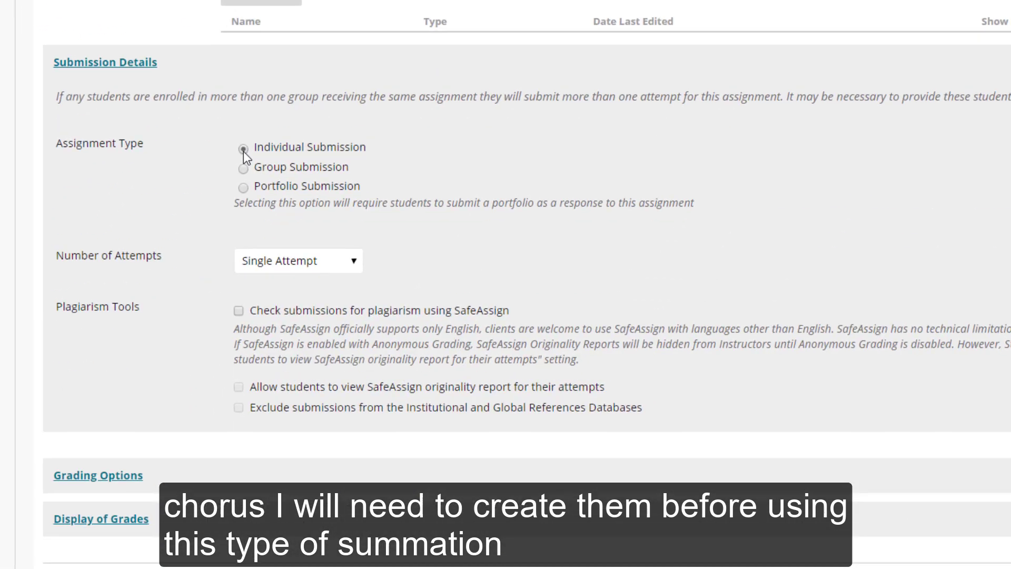
pyautogui.click(249, 178)
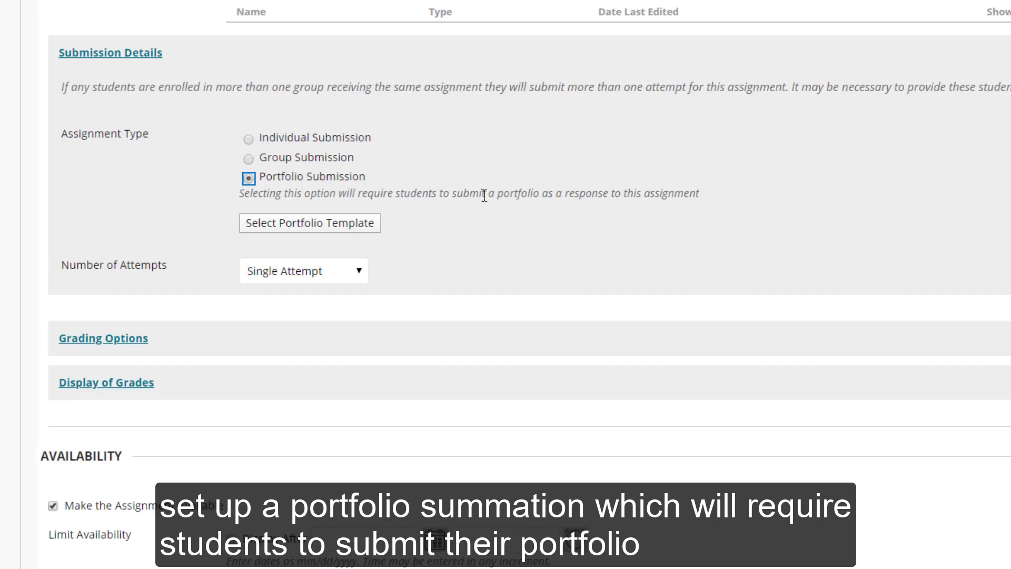
pyautogui.click(248, 139)
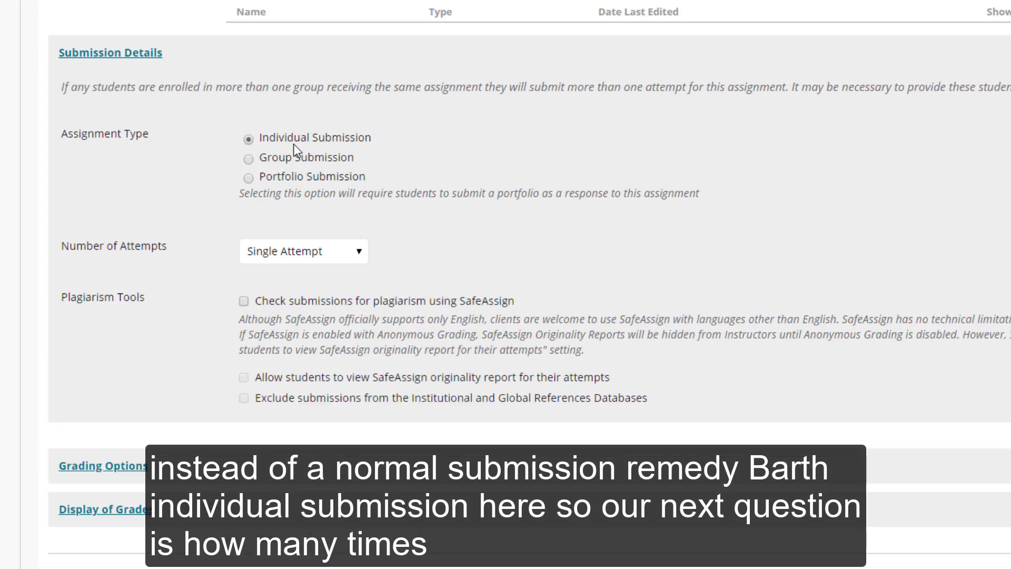
pyautogui.click(265, 144)
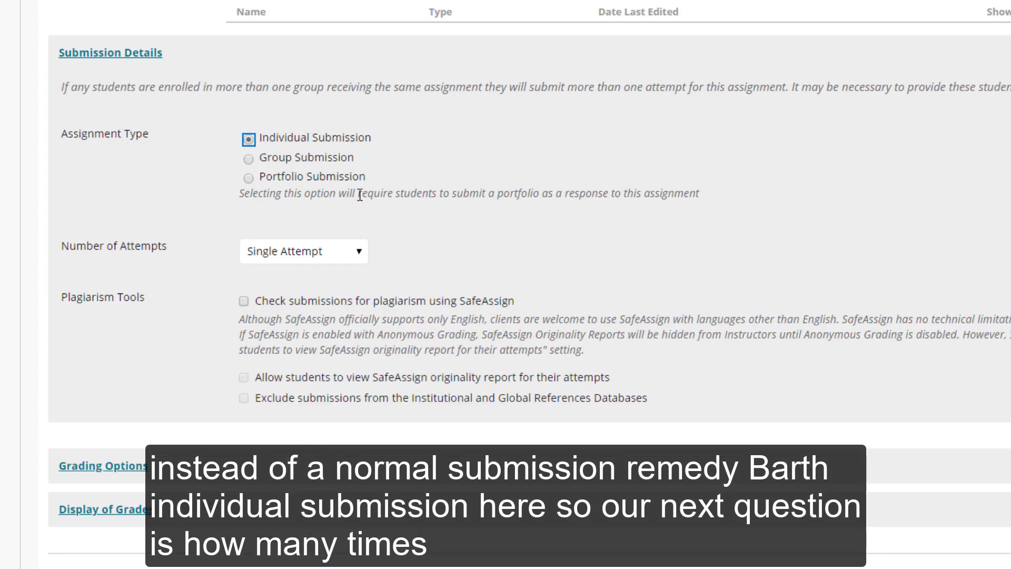
# Step: Allow multiple attempts on the assignment with a maximum of 2, scored using the last graded attempt
pyautogui.click(360, 253)
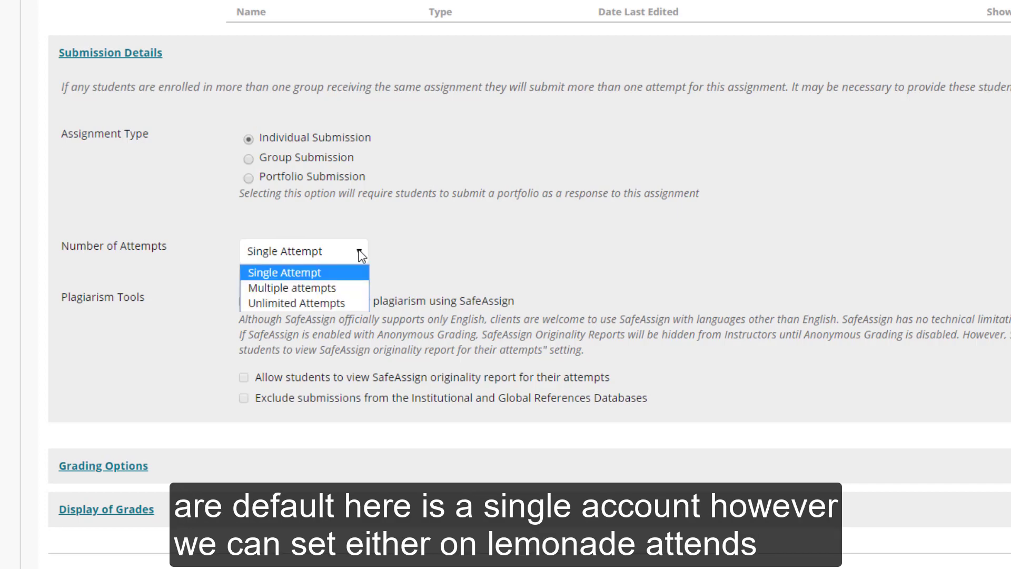
pyautogui.click(318, 288)
pyautogui.click(248, 306)
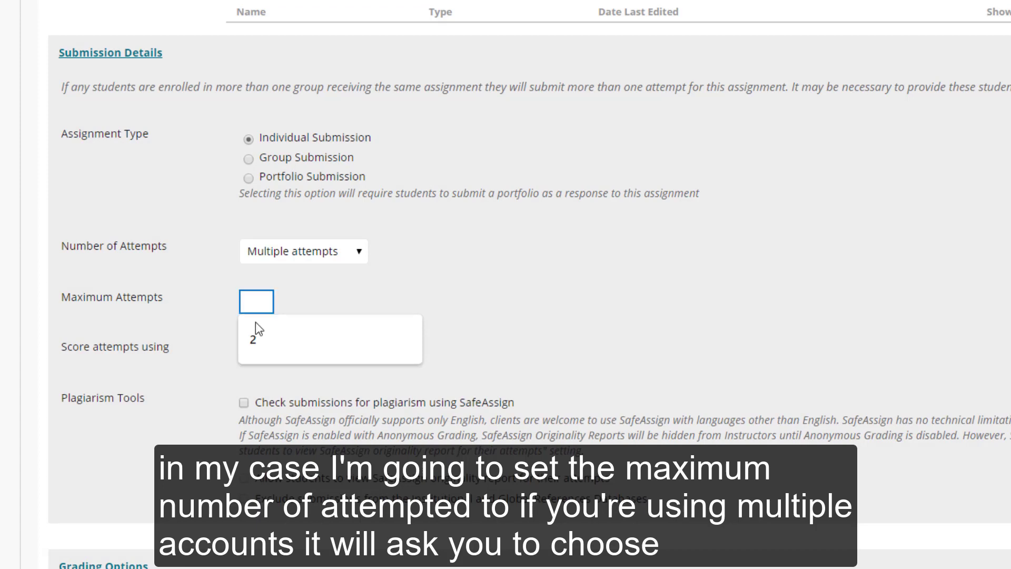
pyautogui.click(261, 330)
pyautogui.scroll(-1, 502, 301)
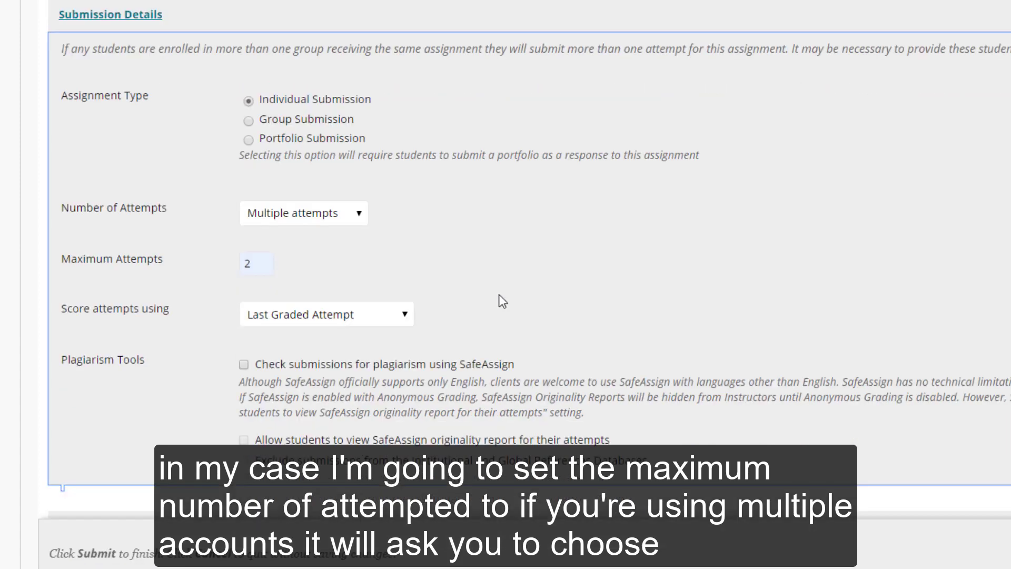
pyautogui.click(405, 317)
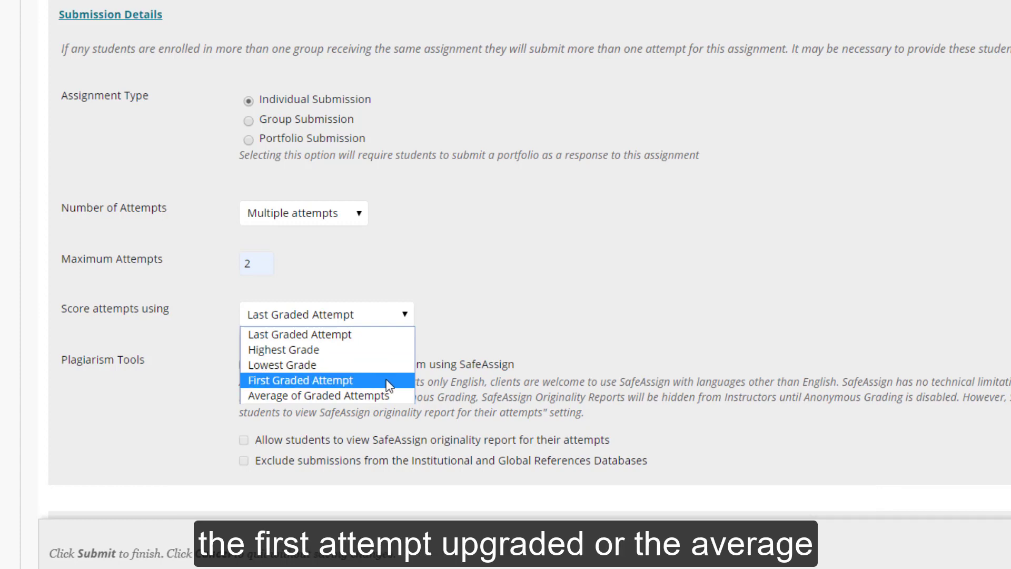
pyautogui.click(543, 332)
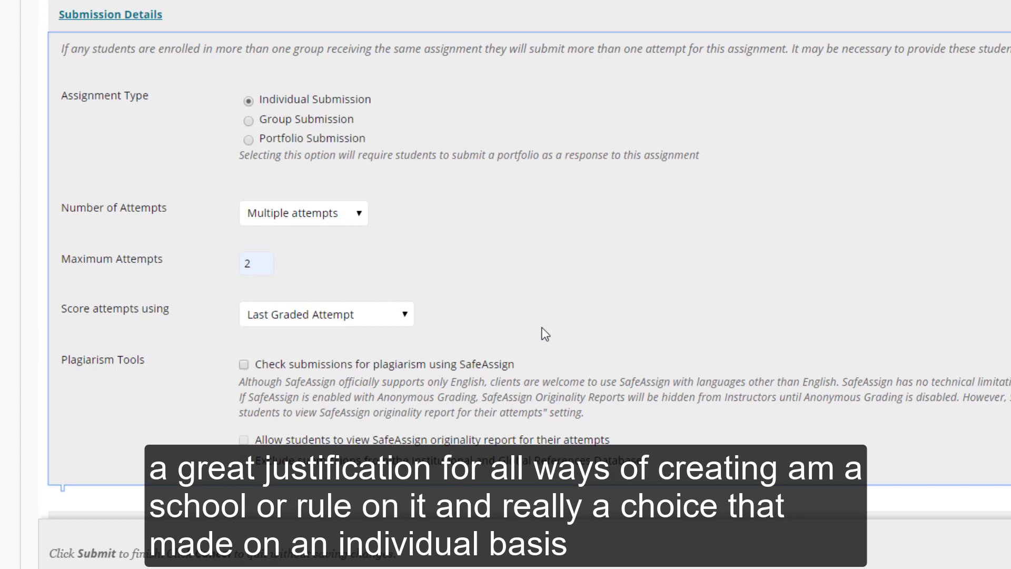
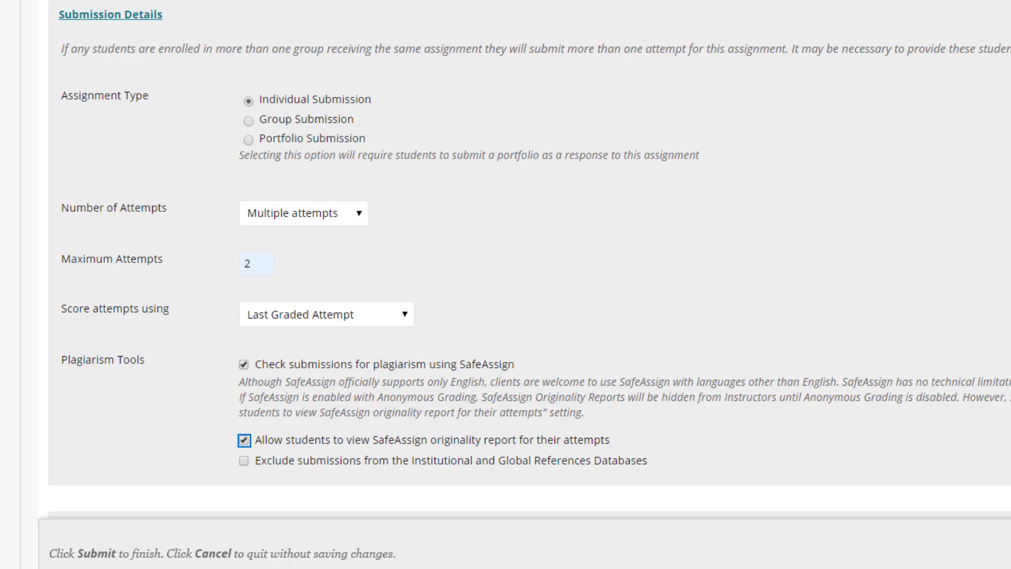
# Step: Expand the assignment's grading options and review the anonymous and delegated grading settings
pyautogui.scroll(-5, 957, 310)
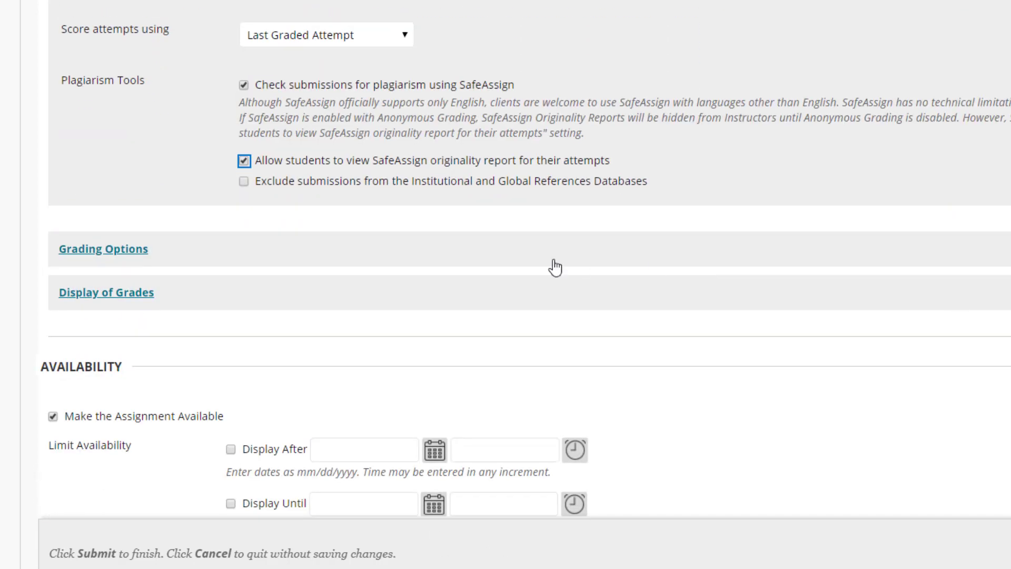
pyautogui.click(171, 255)
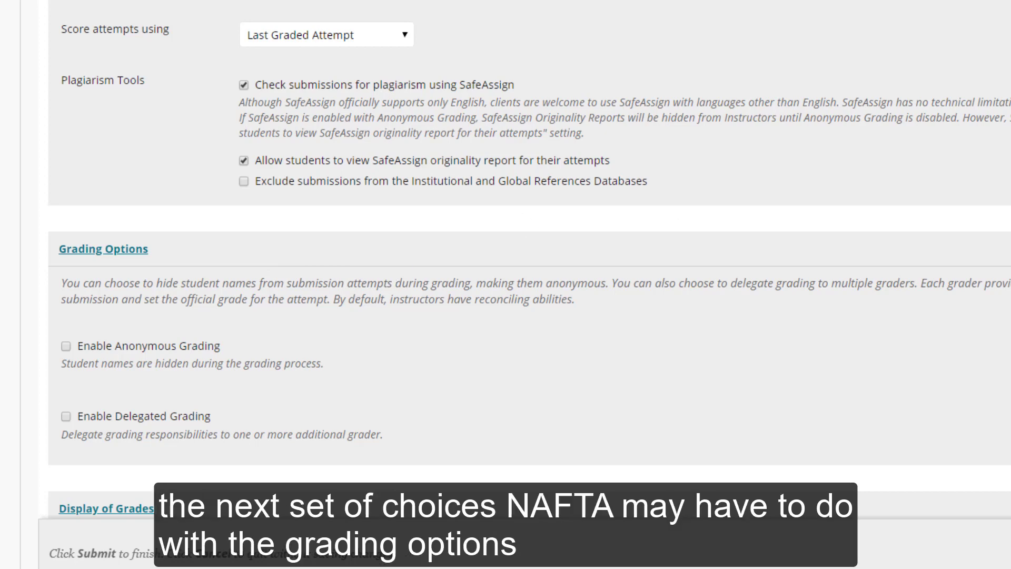
pyautogui.scroll(-3, 505, 285)
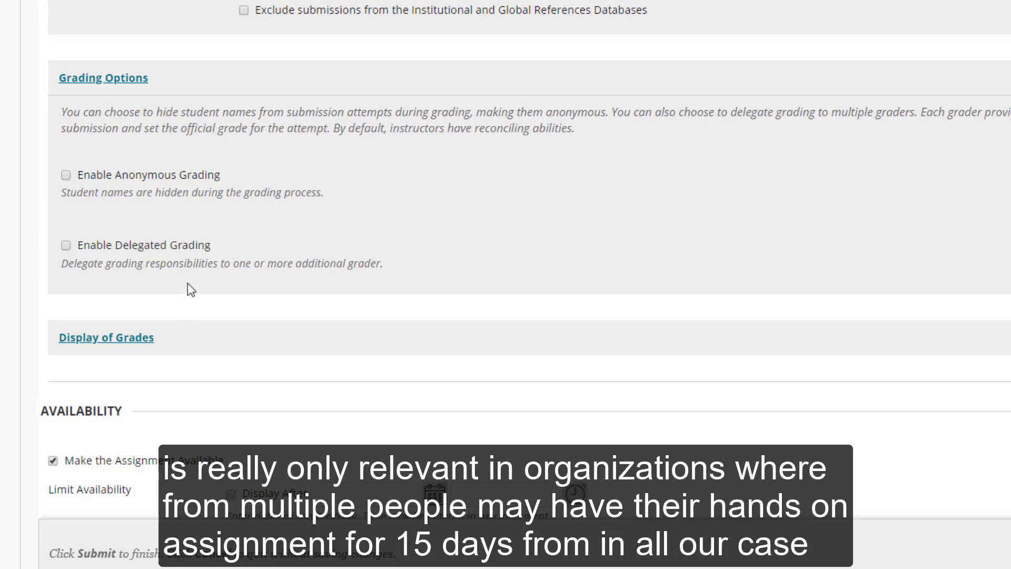
# Step: Expand the display of grades settings and examine the secondary grade display choices without picking one
pyautogui.click(144, 347)
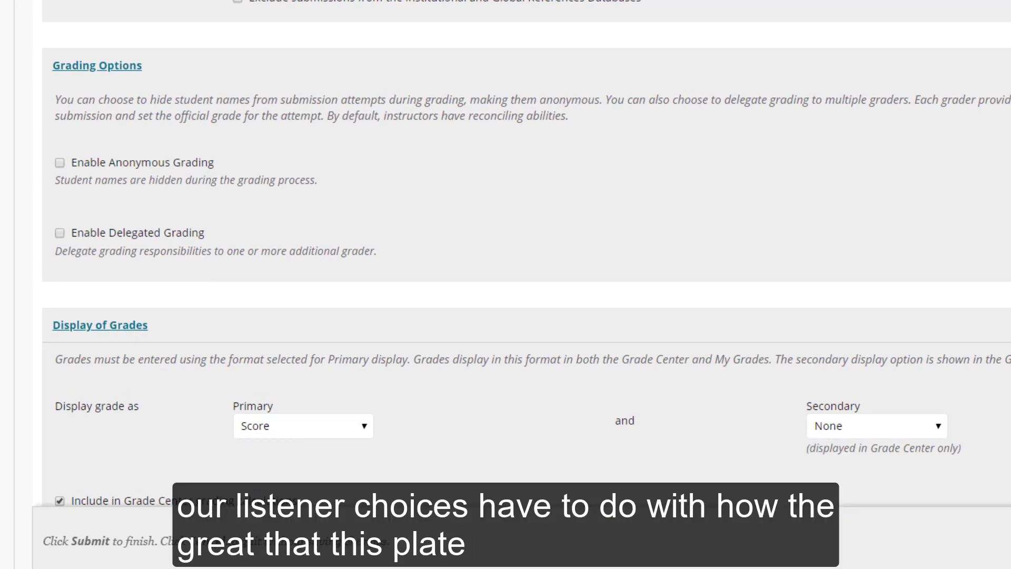
pyautogui.scroll(-4, 505, 263)
pyautogui.scroll(1, 505, 250)
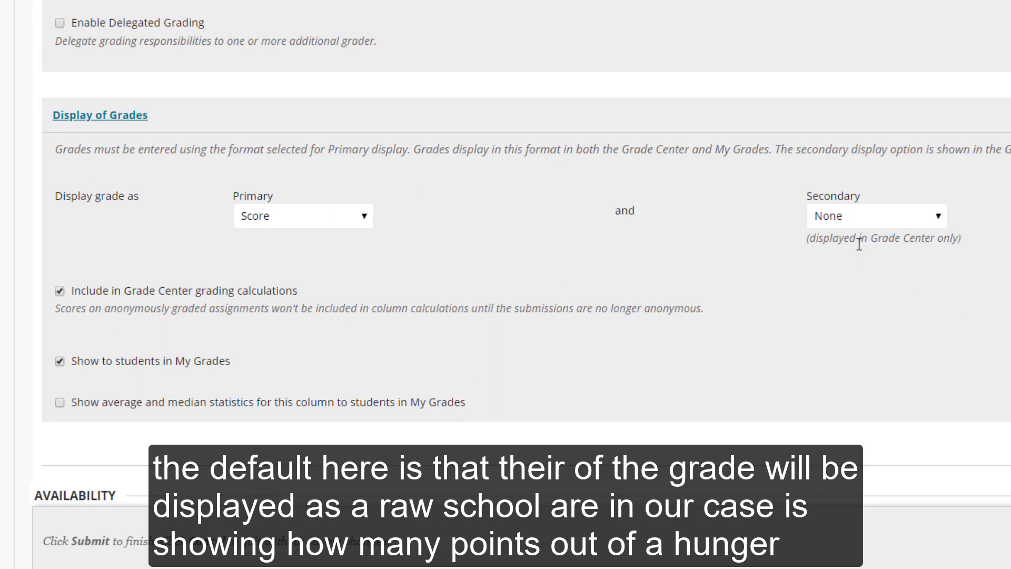
pyautogui.click(936, 219)
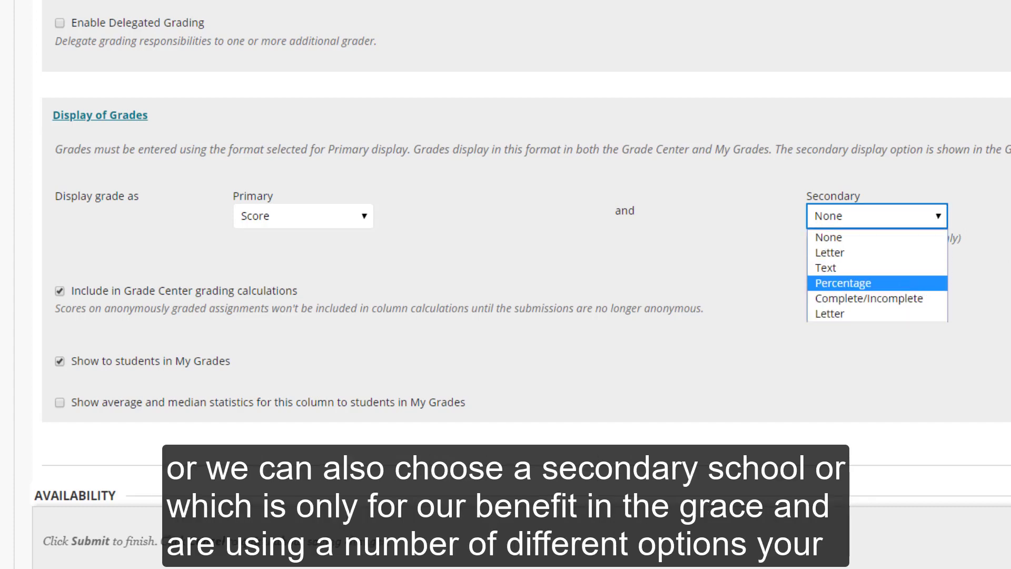
pyautogui.press('Escape')
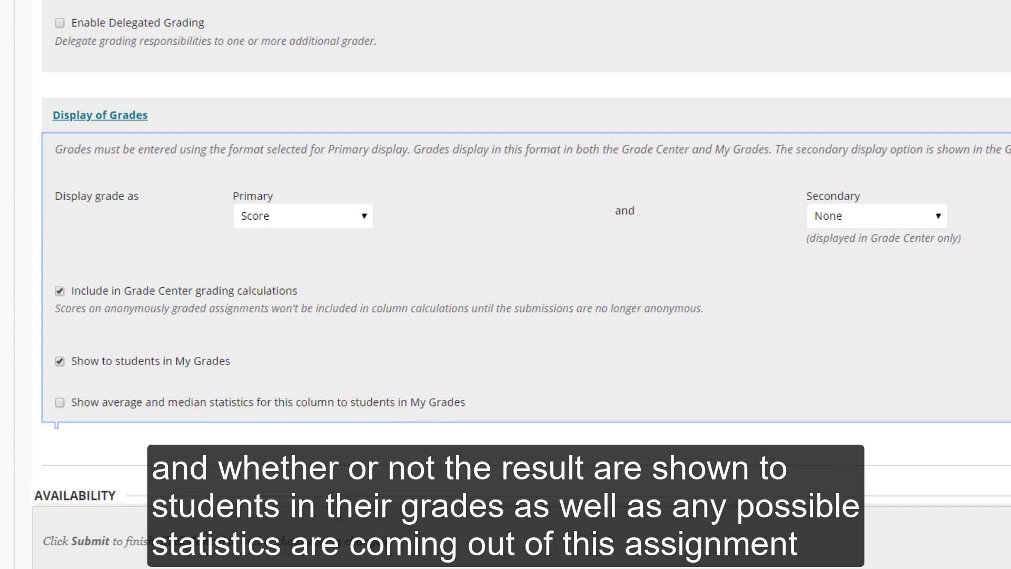
# Step: Review the availability settings, submit the assignment, and locate Test Assignment 3/25 in the content list
pyautogui.scroll(-5, 506, 284)
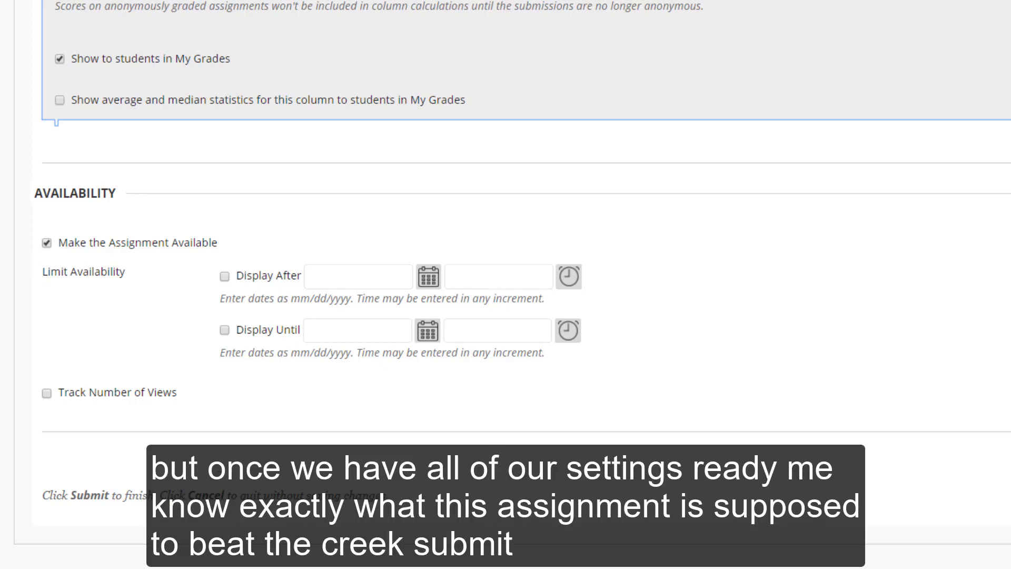
pyautogui.scroll(10, 506, 284)
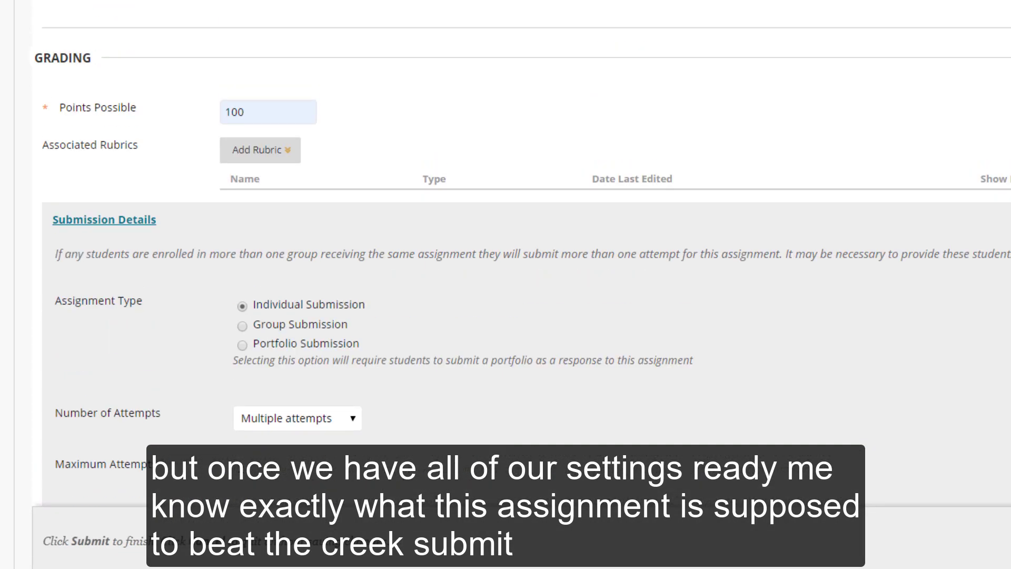
pyautogui.scroll(-15, 505, 285)
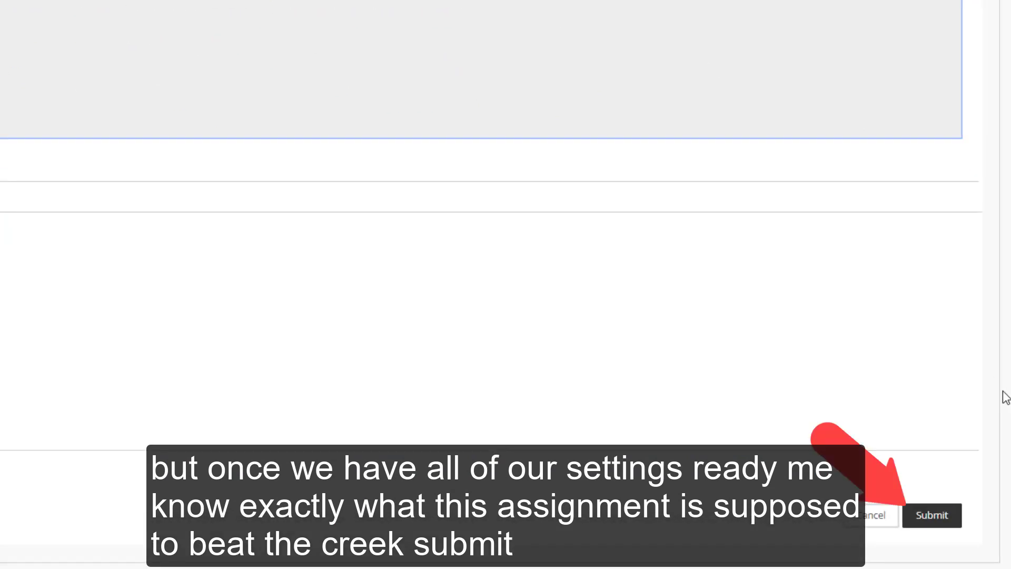
pyautogui.click(930, 514)
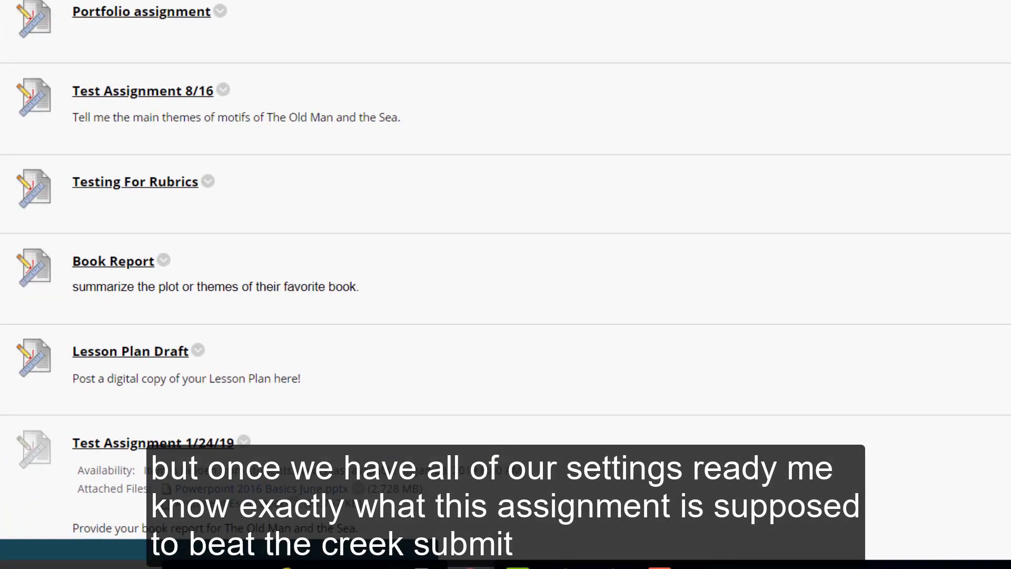
pyautogui.scroll(-5, 505, 284)
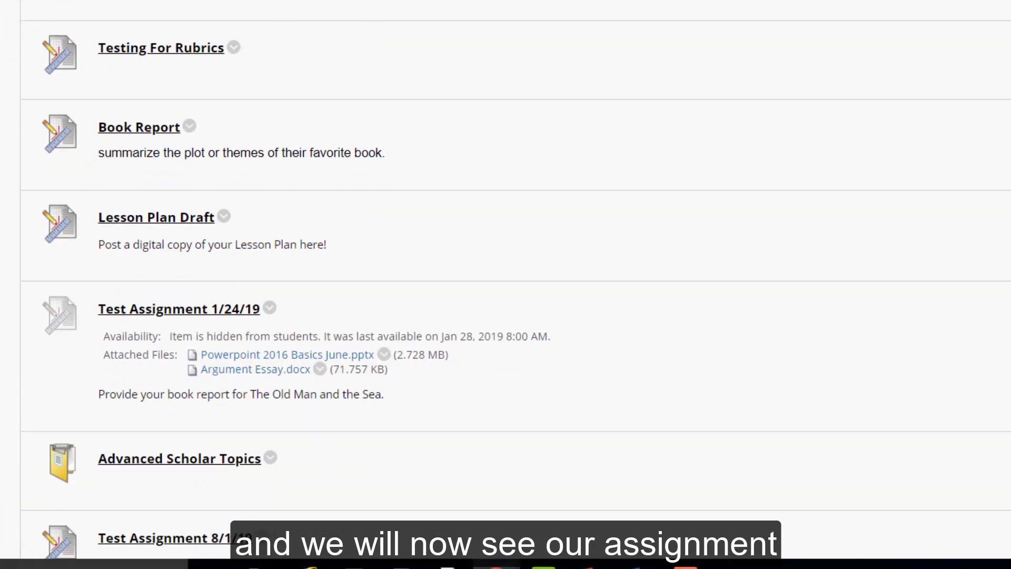
pyautogui.scroll(-3, 505, 285)
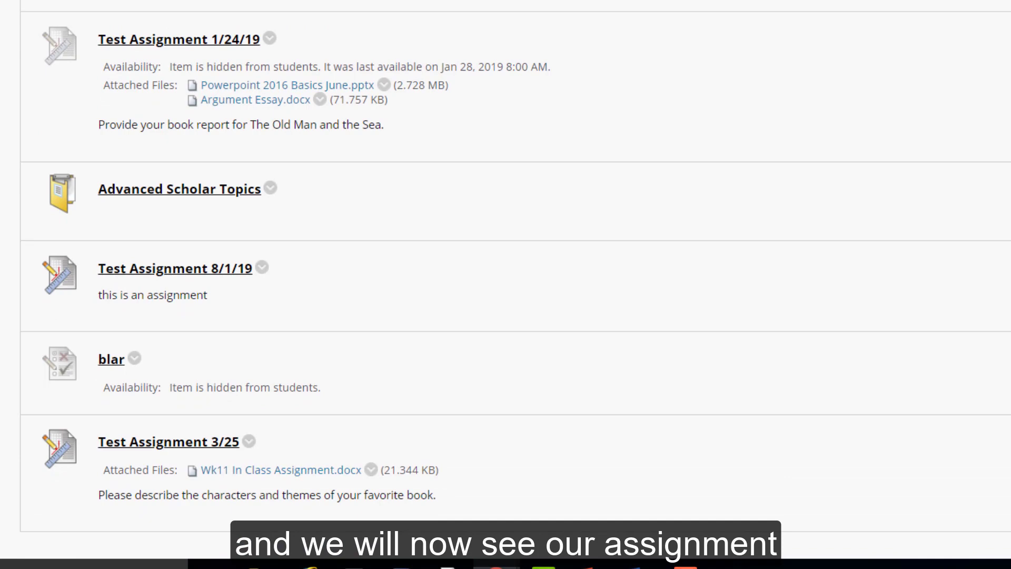